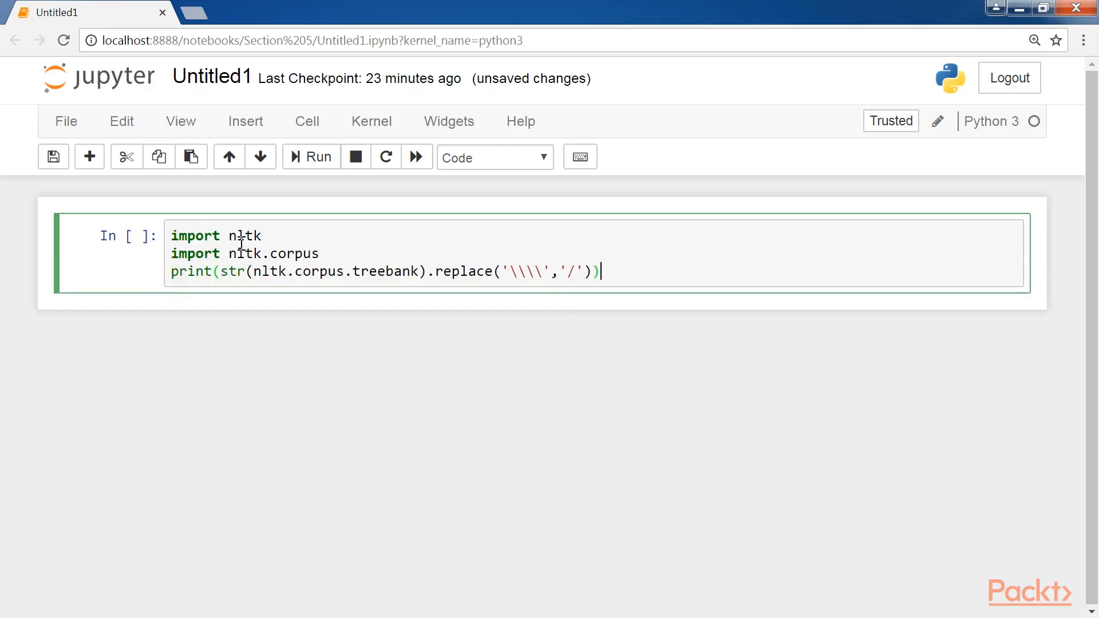
# - Run the treebank-location cell and browse Explorer into corpora > treebank > combined
pyautogui.hotkey('shift', 'Return')
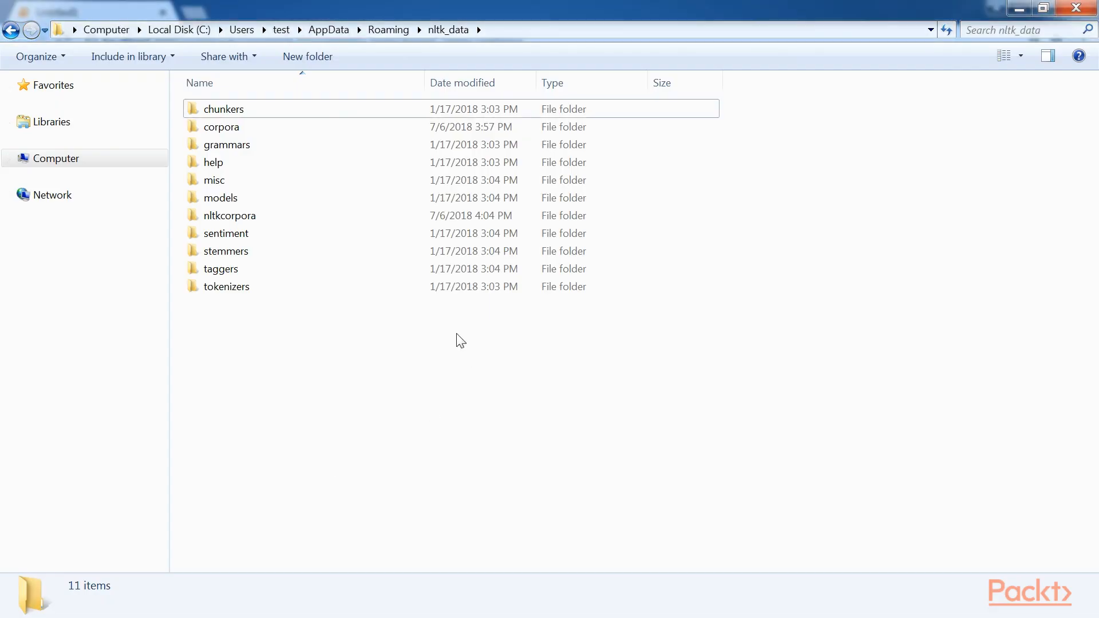
pyautogui.click(223, 139)
pyautogui.doubleClick(223, 139)
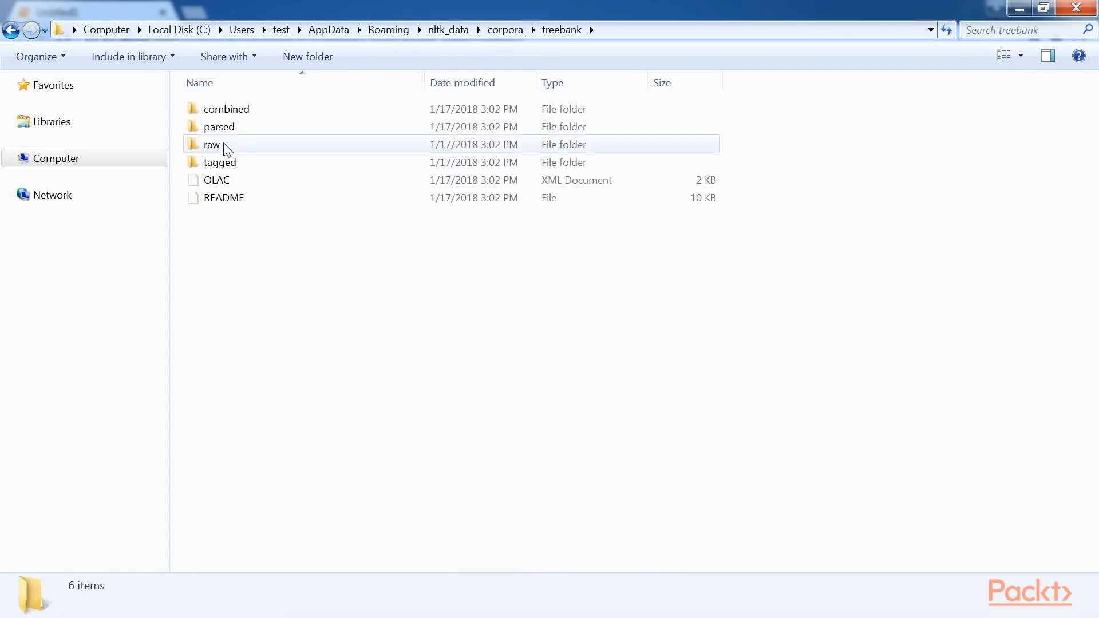
pyautogui.doubleClick(226, 110)
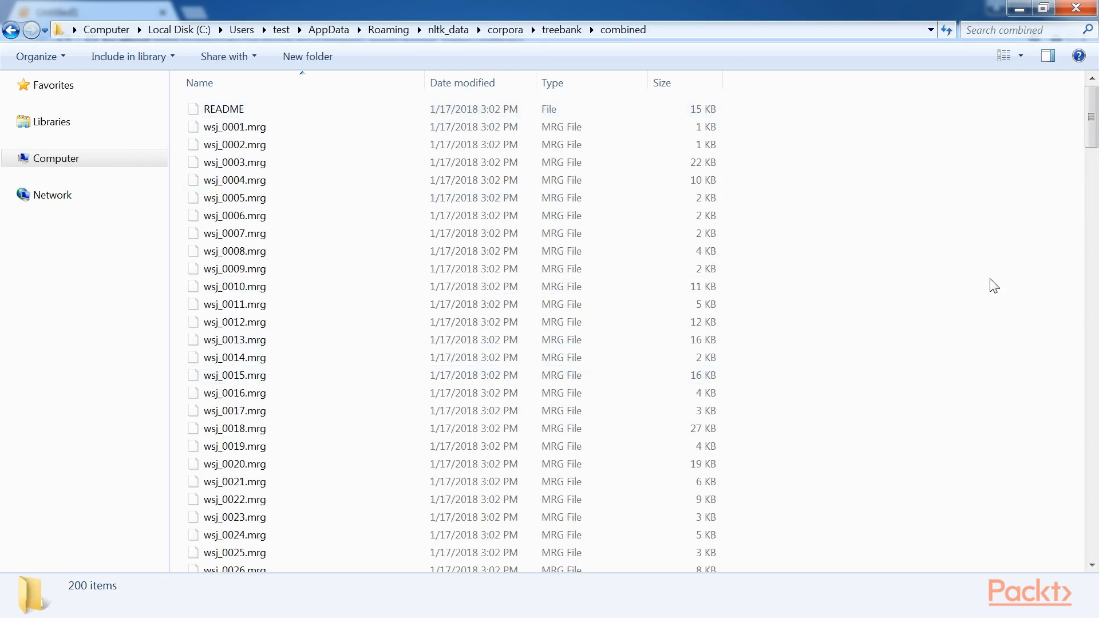
# - Minimize Explorer and run nltk.corpus.treebank.fileids() to list the wsj_*.mrg files
pyautogui.click(1020, 9)
pyautogui.write('nltk.corpus')
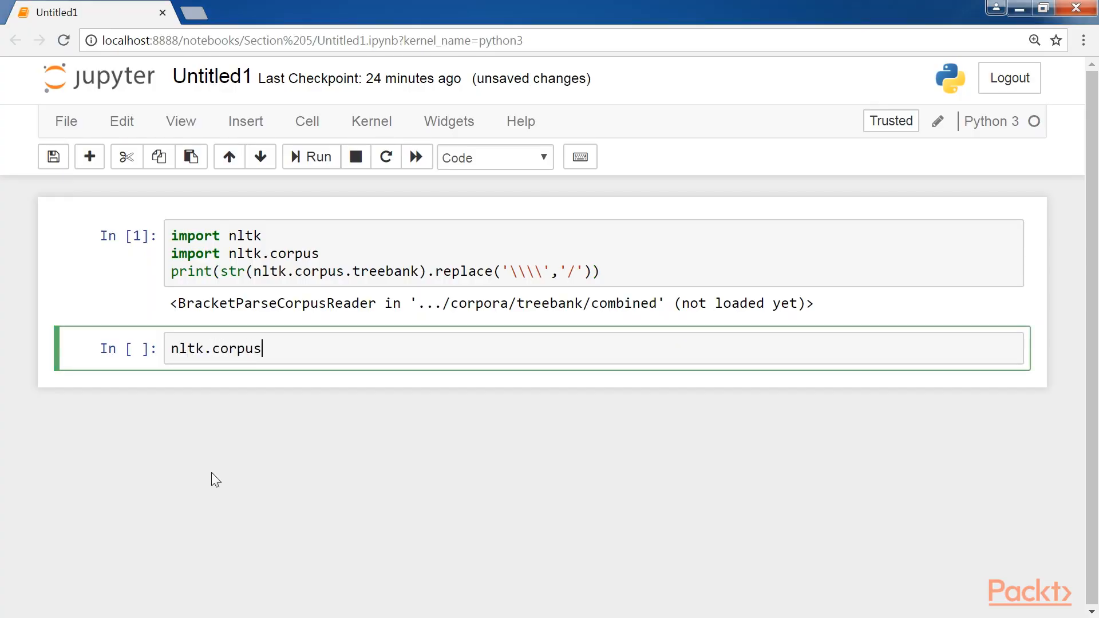
pyautogui.write('.treebank.f')
pyautogui.write('ileids()')
pyautogui.hotkey('ctrl', 'Return')
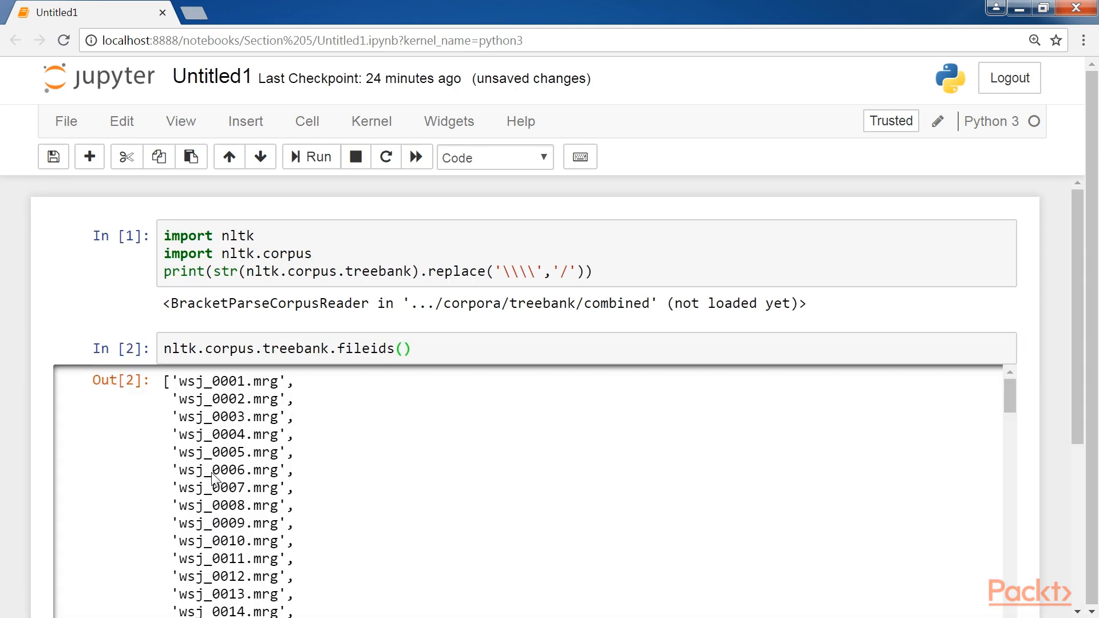
pyautogui.scroll(-1, 480, 357)
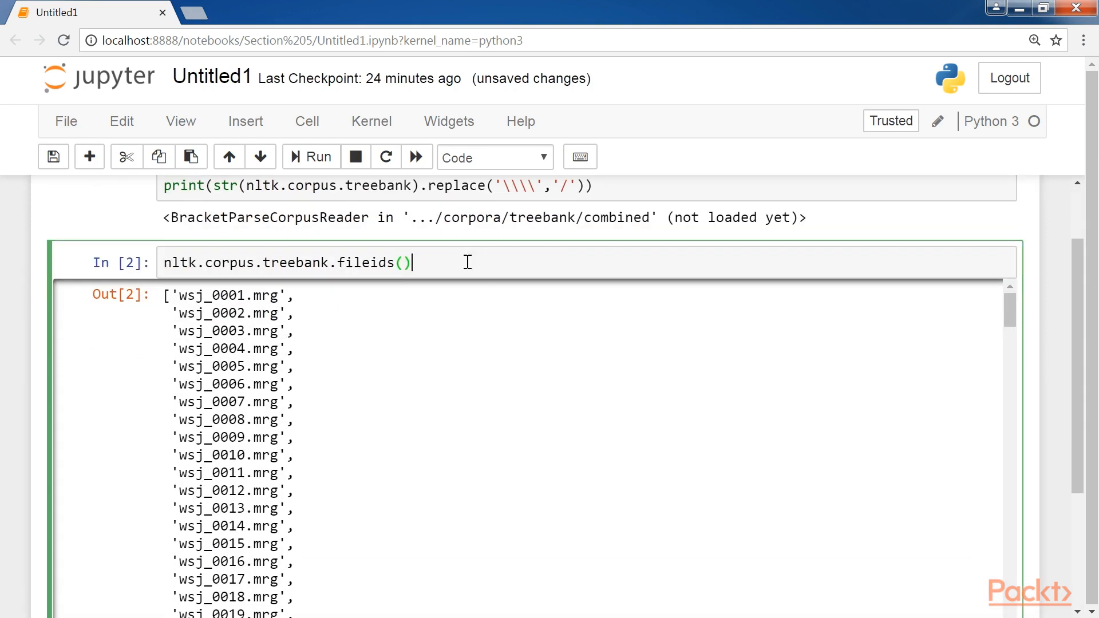
pyautogui.press('Escape')
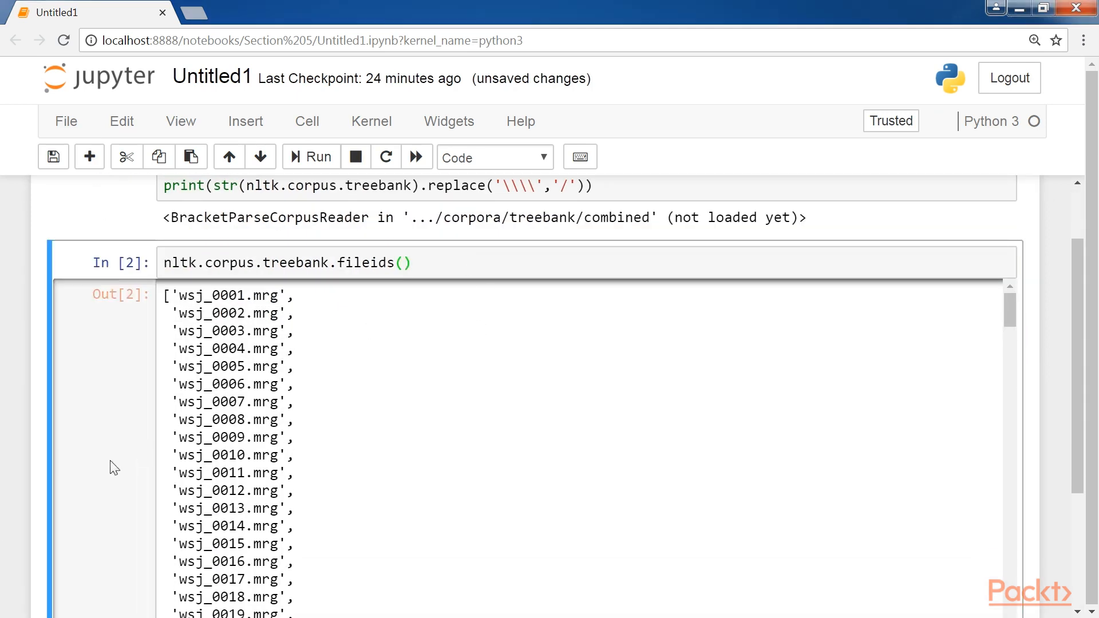
# - In a new cell, import treebank and print treebank.words('wsj_0007.mrg'), then select the file name
pyautogui.press('b')
pyautogui.press('Return')
pyautogui.write('from nltk')
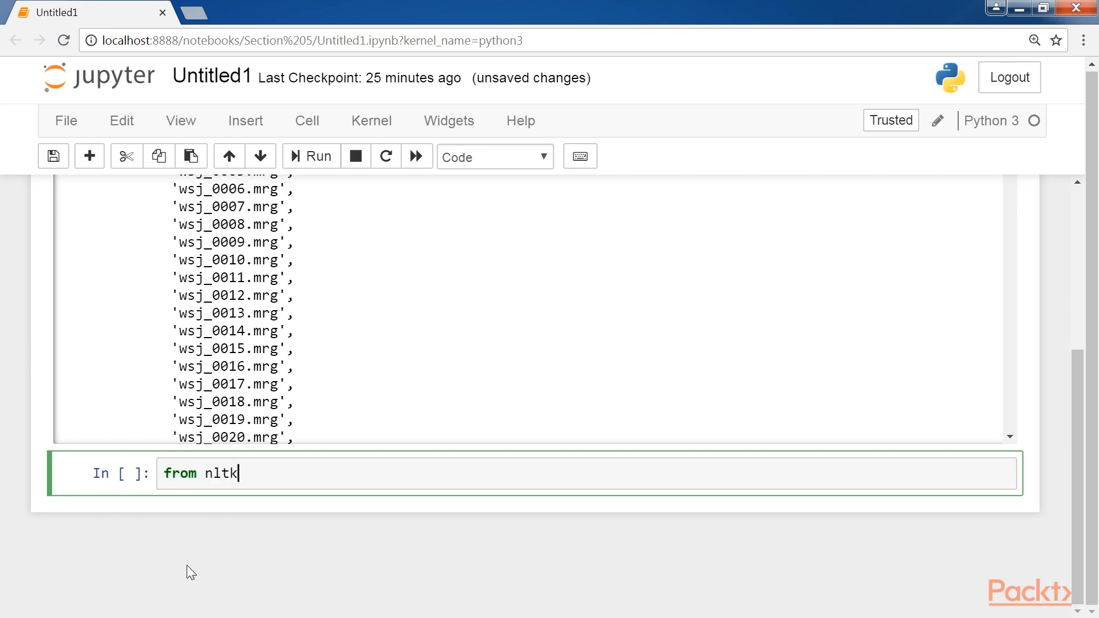
pyautogui.write('.corpus')
pyautogui.write(' import treebank')
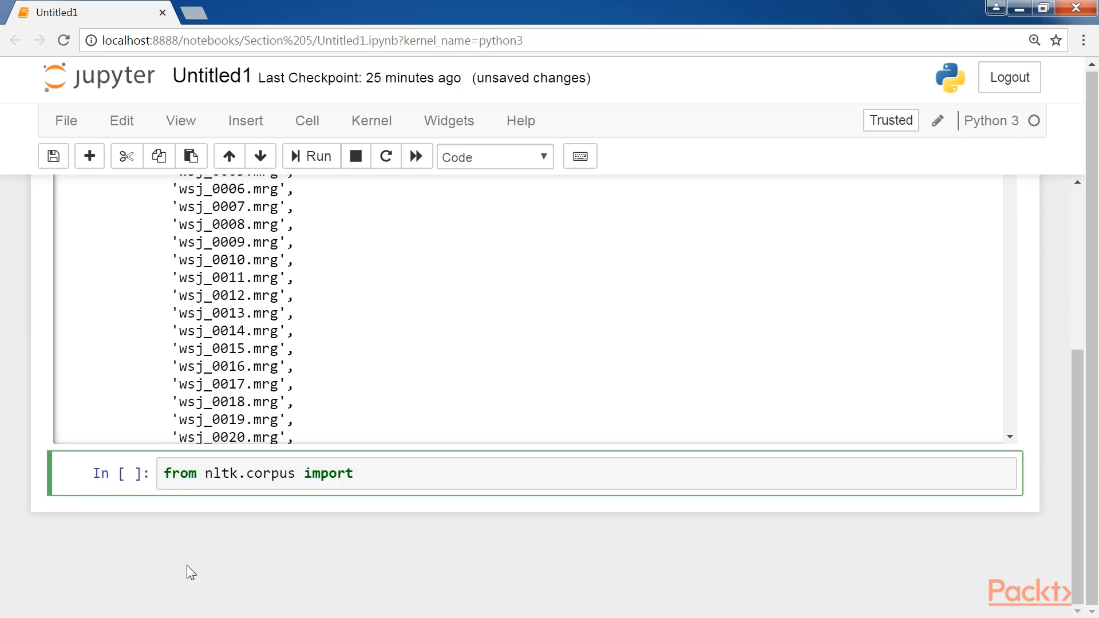
pyautogui.press('Return')
pyautogui.write('pri')
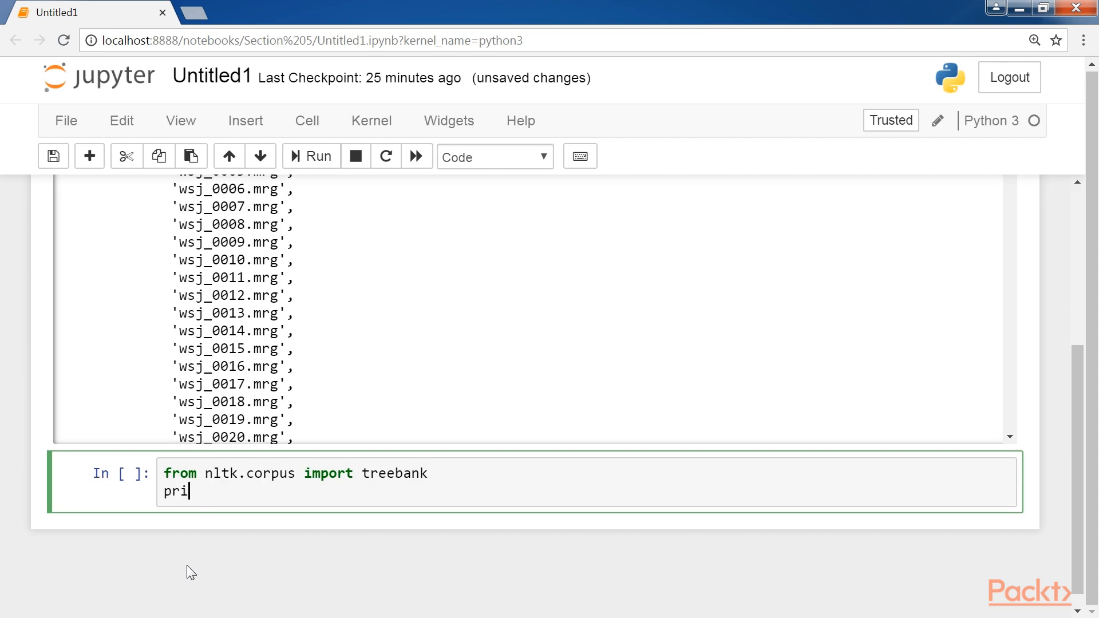
pyautogui.write('nt(treebank.wor')
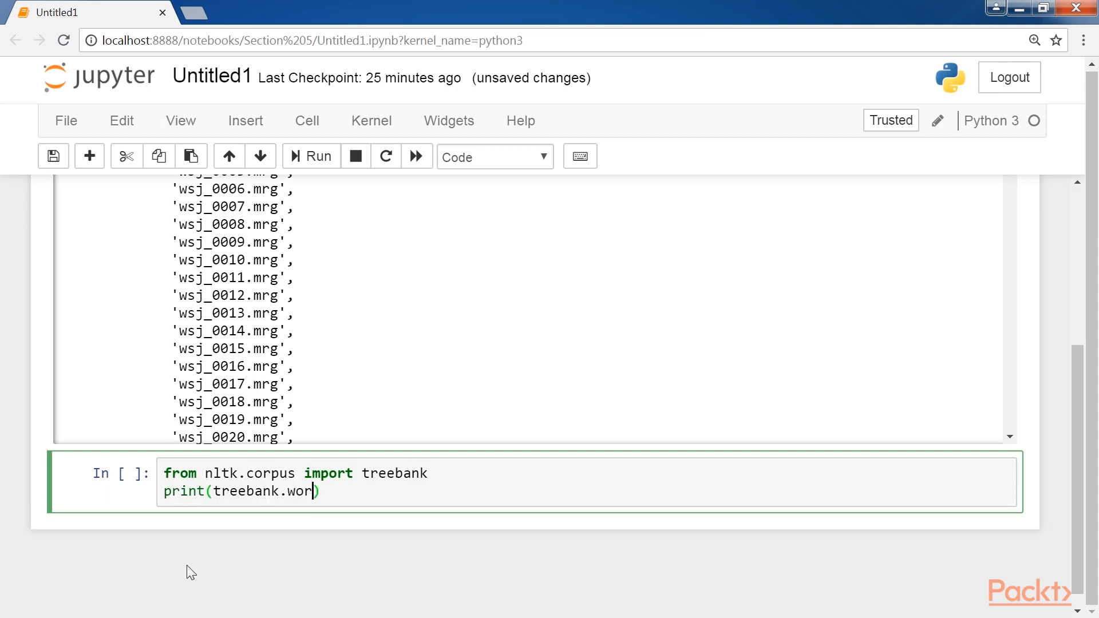
pyautogui.write("ds('wsj")
pyautogui.write('_0007.m')
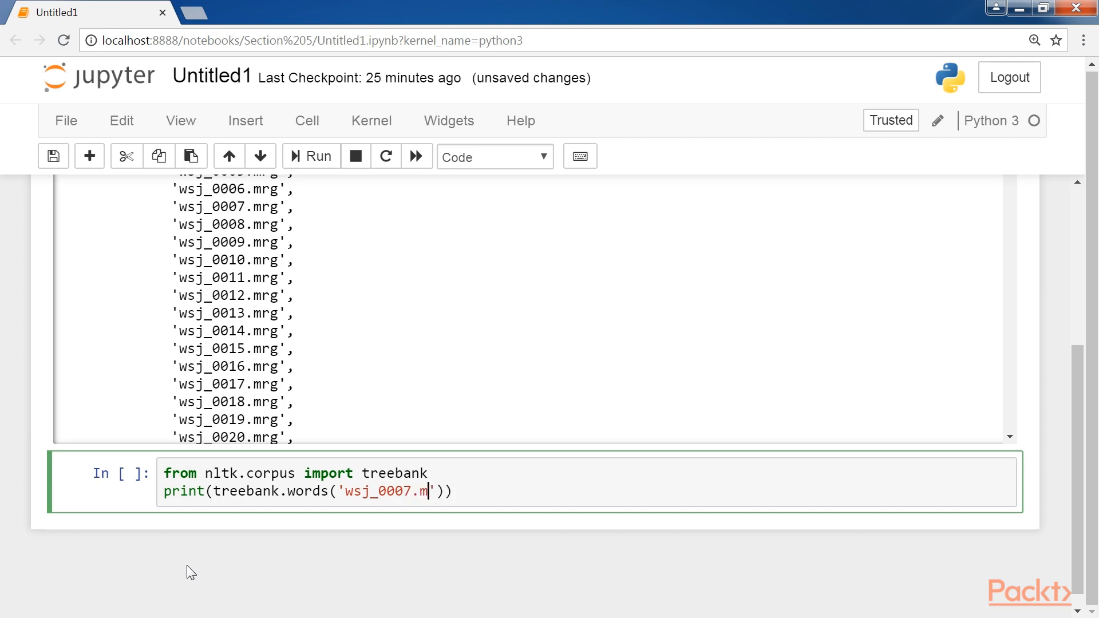
pyautogui.write('rg')
pyautogui.press('End')
pyautogui.hotkey('shift', 'Return')
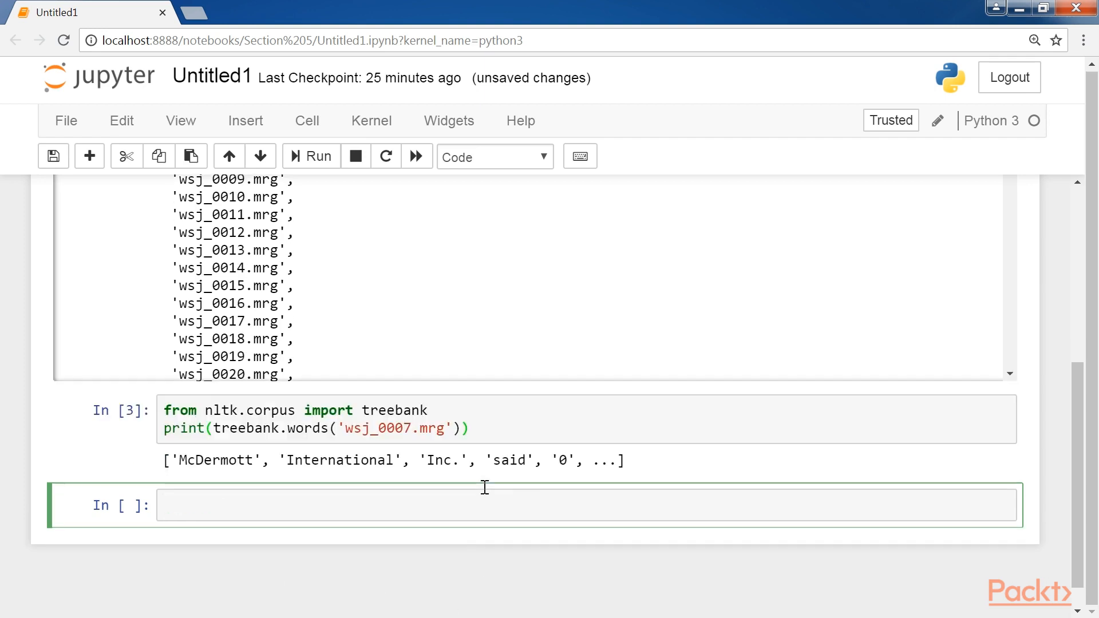
pyautogui.moveTo(345, 427); pyautogui.dragTo(446, 428)
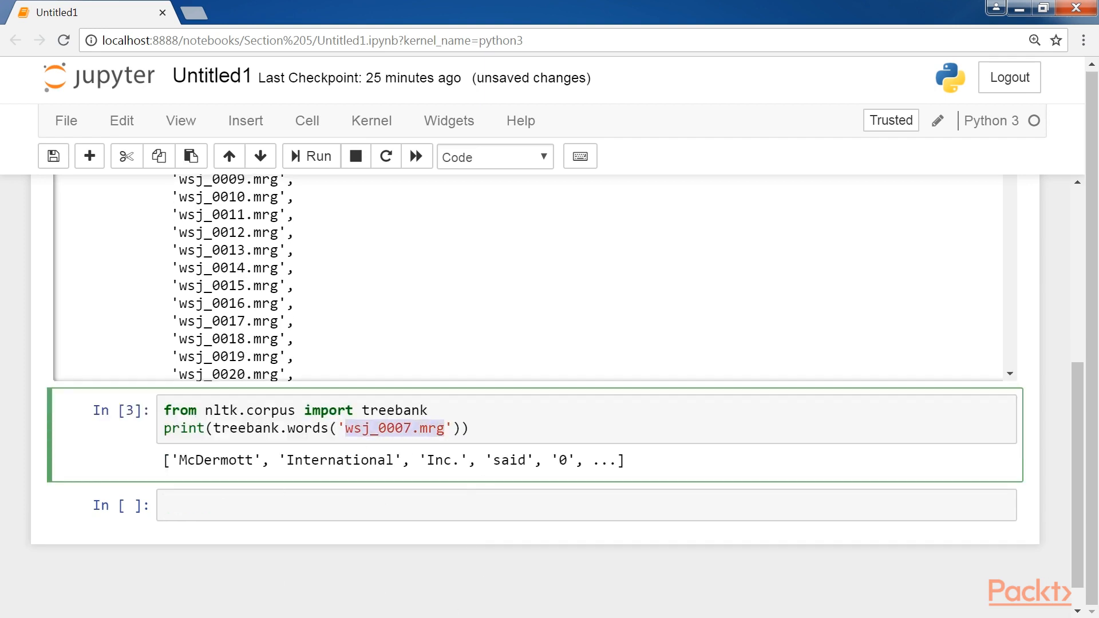
# - Paste and run the tagged_words and parsed_sents cells for wsj_0007.mrg
pyautogui.click(202, 506)
pyautogui.write("print(treebank.tagged_words('wsj_0007.mrg'))")
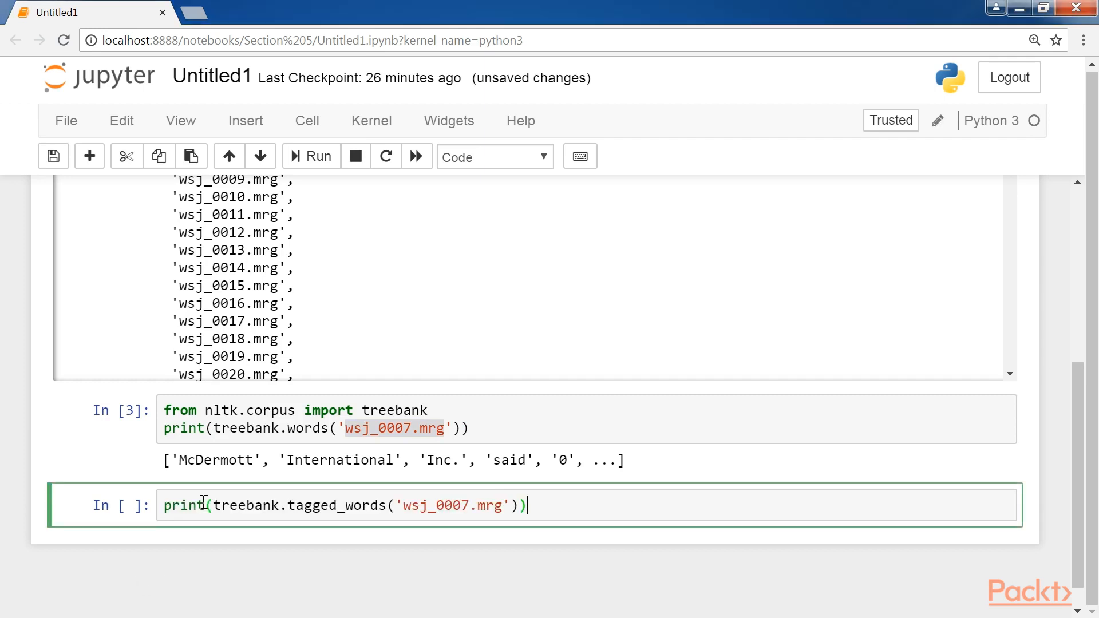
pyautogui.hotkey('shift', 'Return')
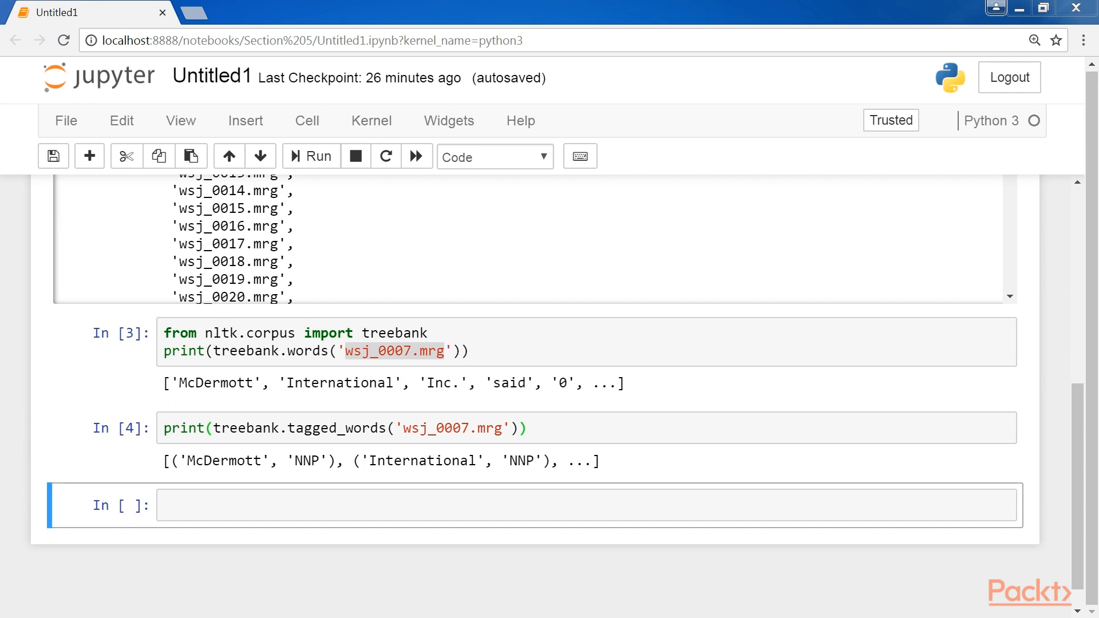
pyautogui.click(197, 504)
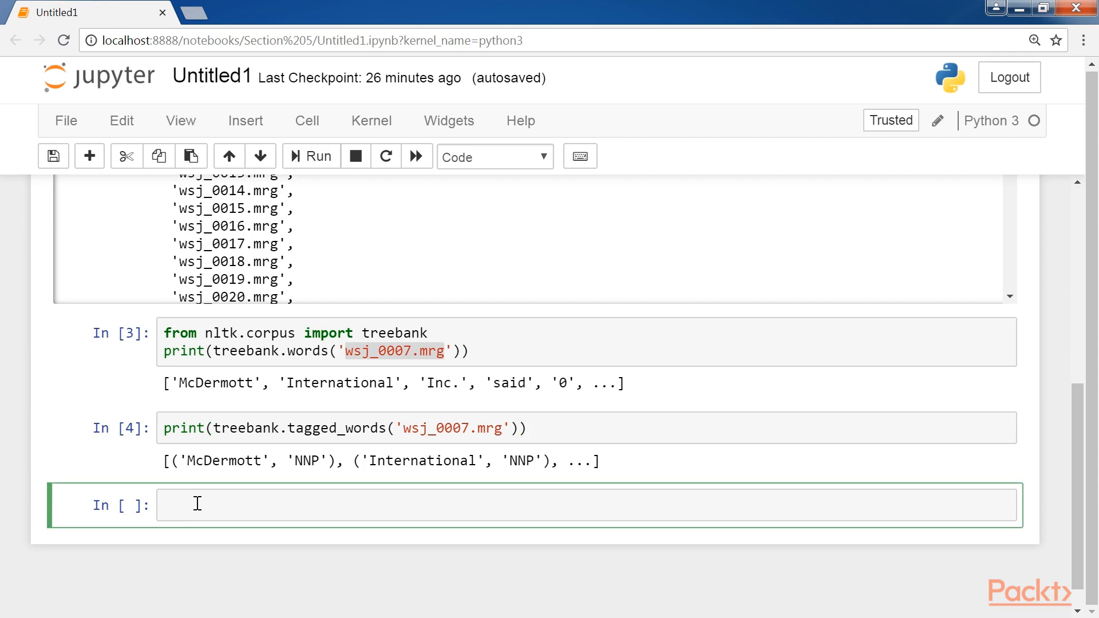
pyautogui.write("import nltk from nltk.corpus import treebank print(treebank.parsed_sents('wsj_0007.mrg')[2])")
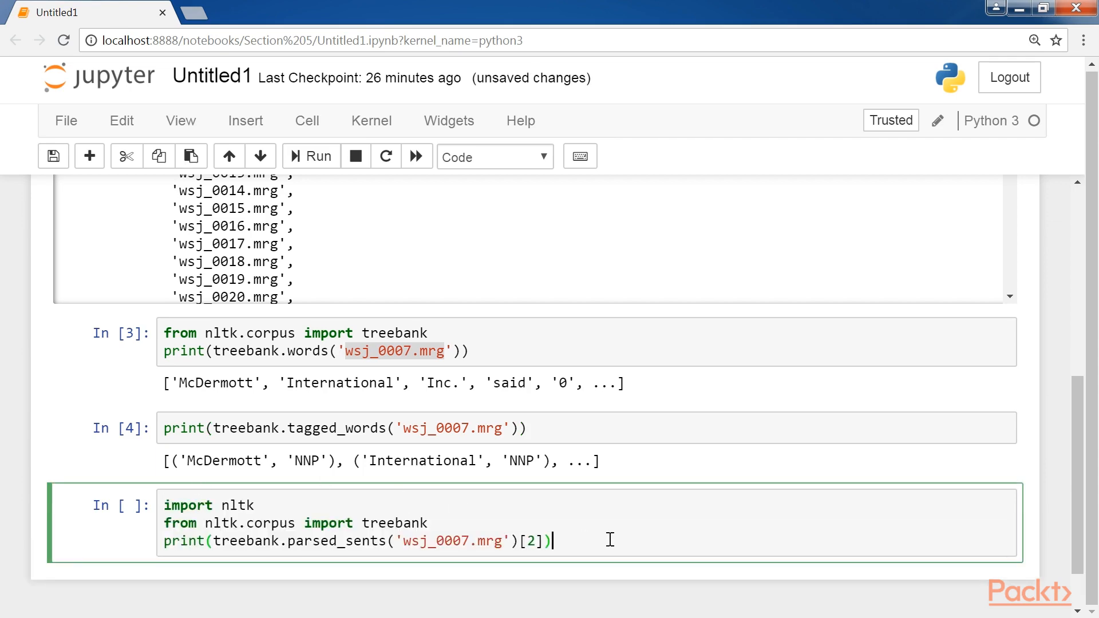
pyautogui.hotkey('shift', 'Return')
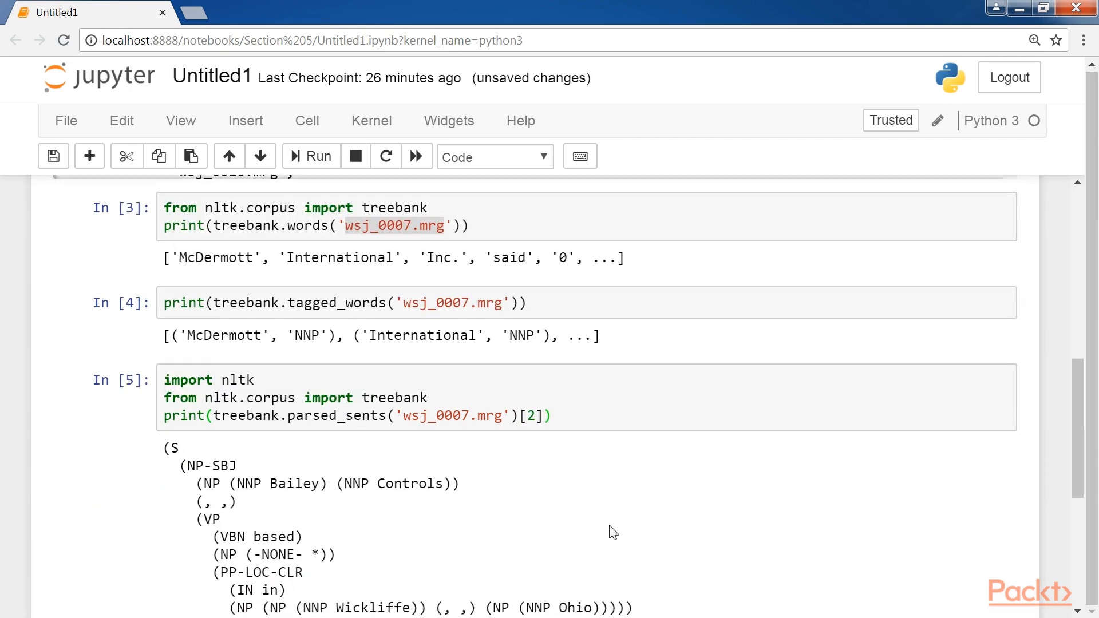
# - Run treebank_chunk.chunked_sents()[1] and collapse its long Out[6] Tree output
pyautogui.click(197, 570)
pyautogui.write('import nltk from nltk.corpus import treebank_chunk treebank_chunk.chunked_sents()[1]')
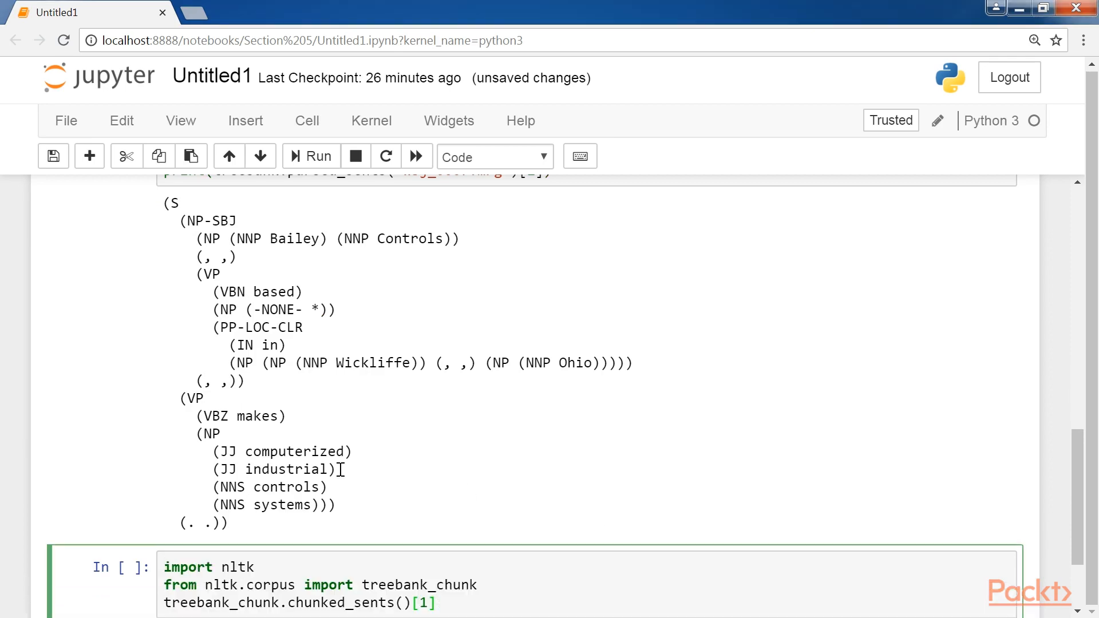
pyautogui.hotkey('shift', 'Return')
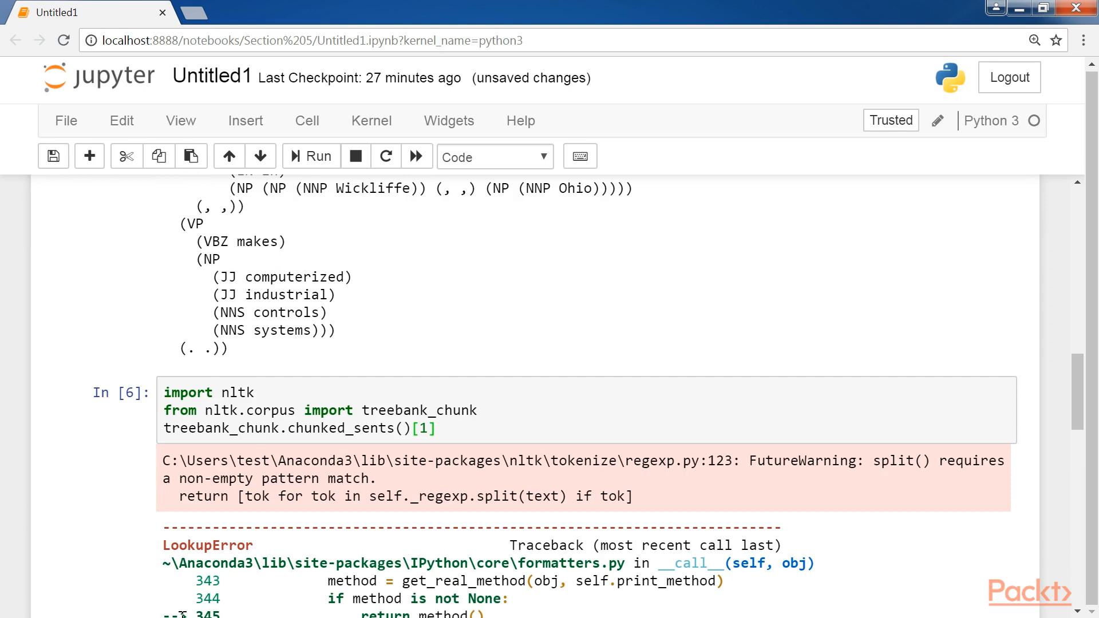
pyautogui.click(627, 411)
pyautogui.scroll(-3, 875, 505)
pyautogui.scroll(-8, 875, 503)
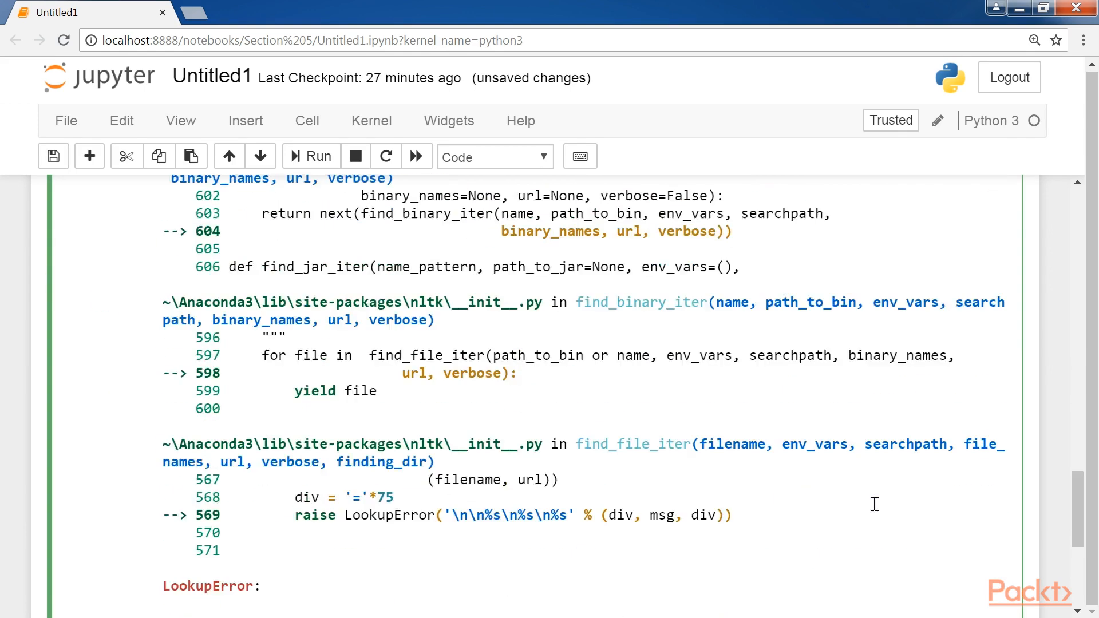
pyautogui.scroll(-4, 874, 504)
pyautogui.moveTo(164, 393); pyautogui.dragTo(859, 430)
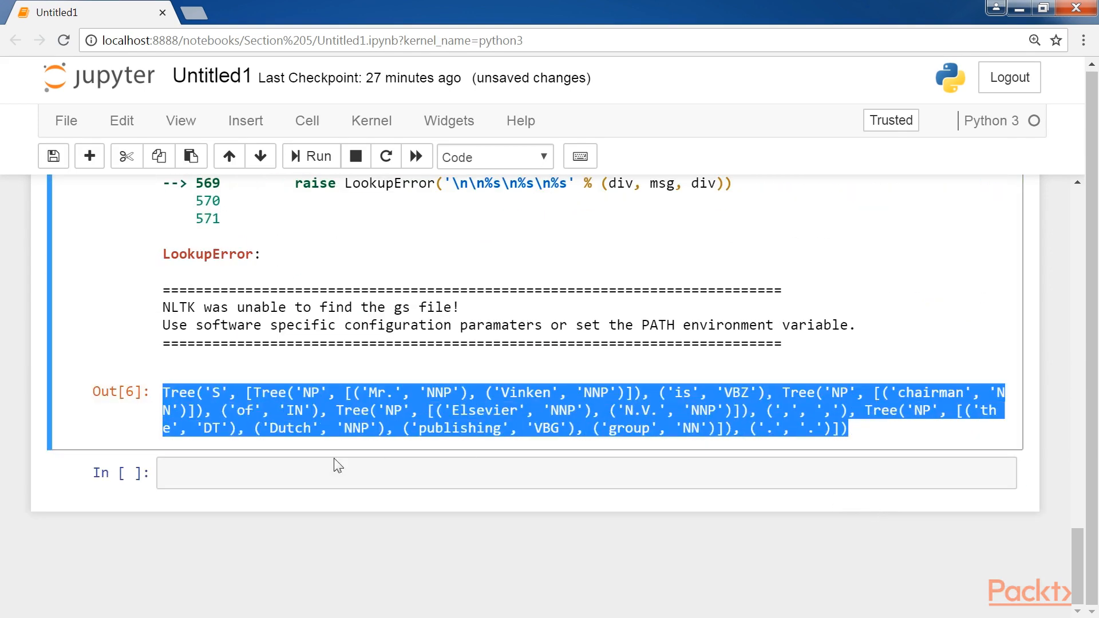
pyautogui.click(237, 547)
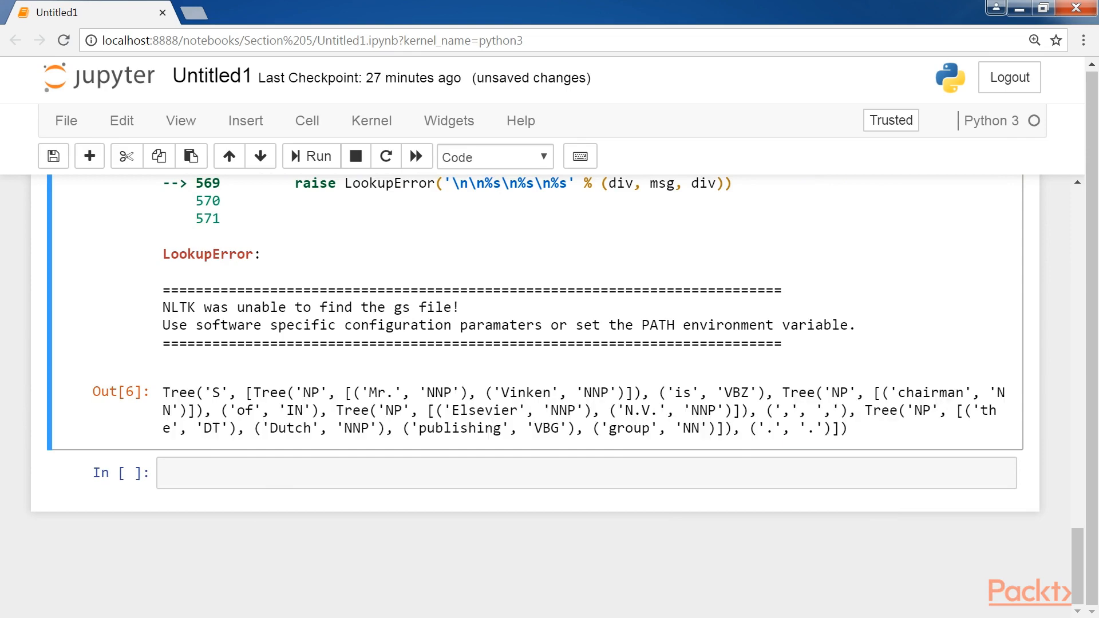
pyautogui.doubleClick(95, 389)
pyautogui.click(344, 473)
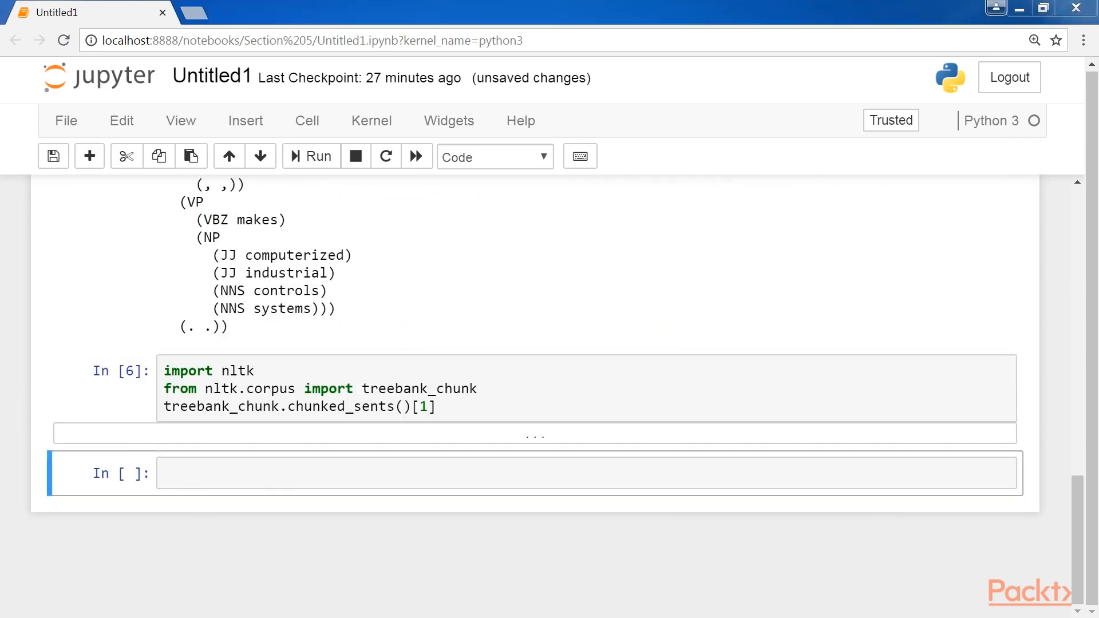
pyautogui.write('treebank_chunk.chunked_sents()[1].draw()')
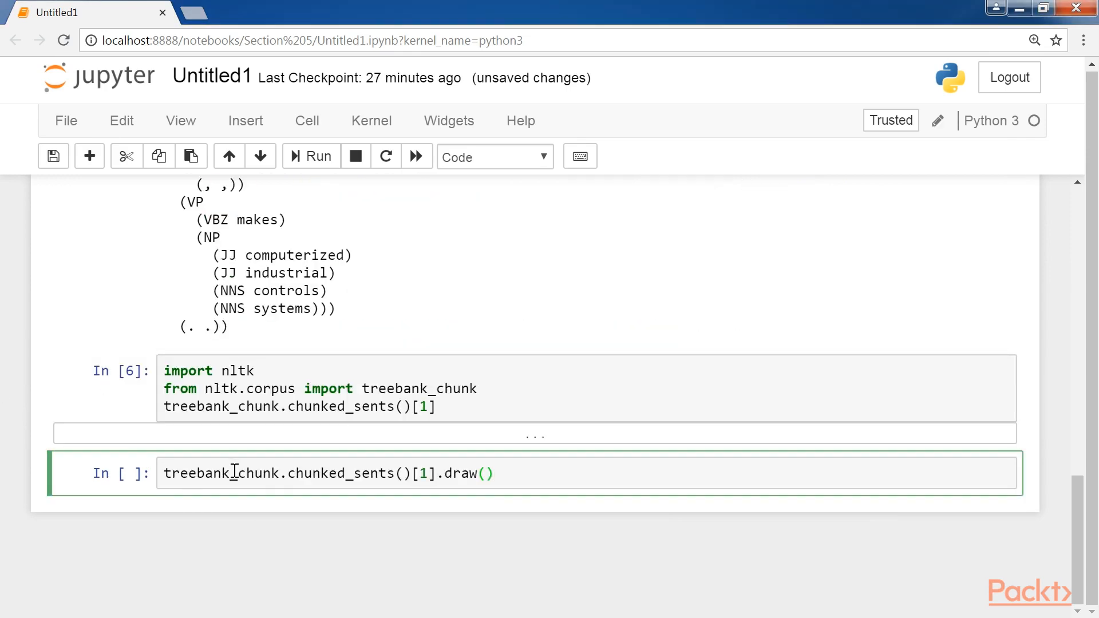
# - Run chunked_sents()[1].draw() to show the S/NP tree window, then close it
pyautogui.hotkey('shift', 'Return')
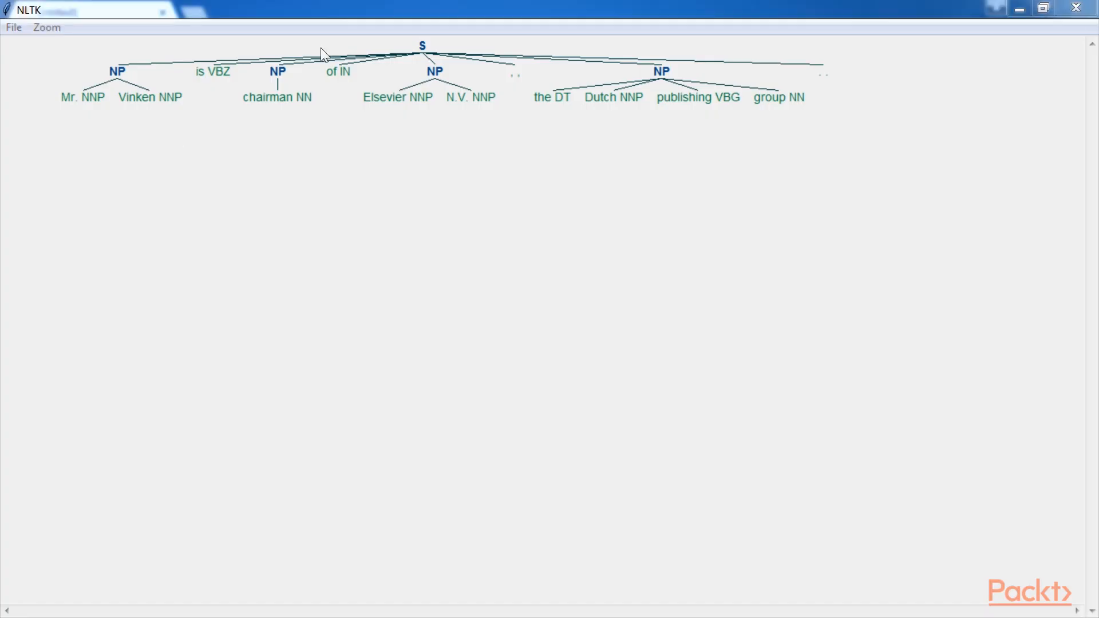
pyautogui.click(1077, 9)
# - Run the chunked sentence's .leaves(), .pos() and .productions() cells
pyautogui.write('import nltk from nltk.corpus import treebank_chunk treebank_chunk.chunked_sents()[1].leaves()')
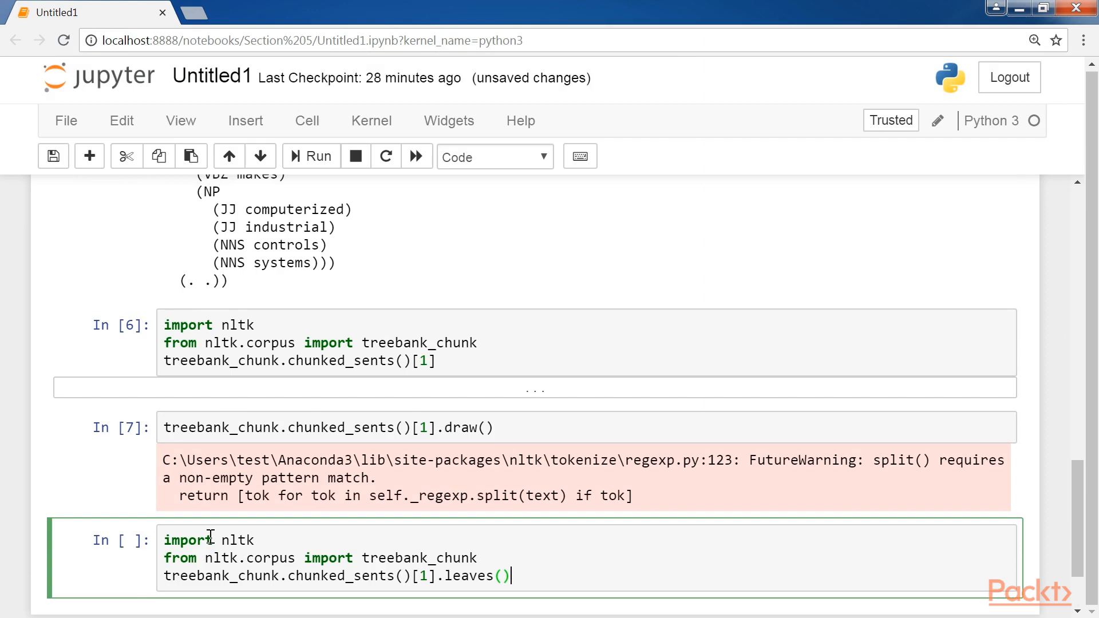
pyautogui.hotkey('shift', 'Return')
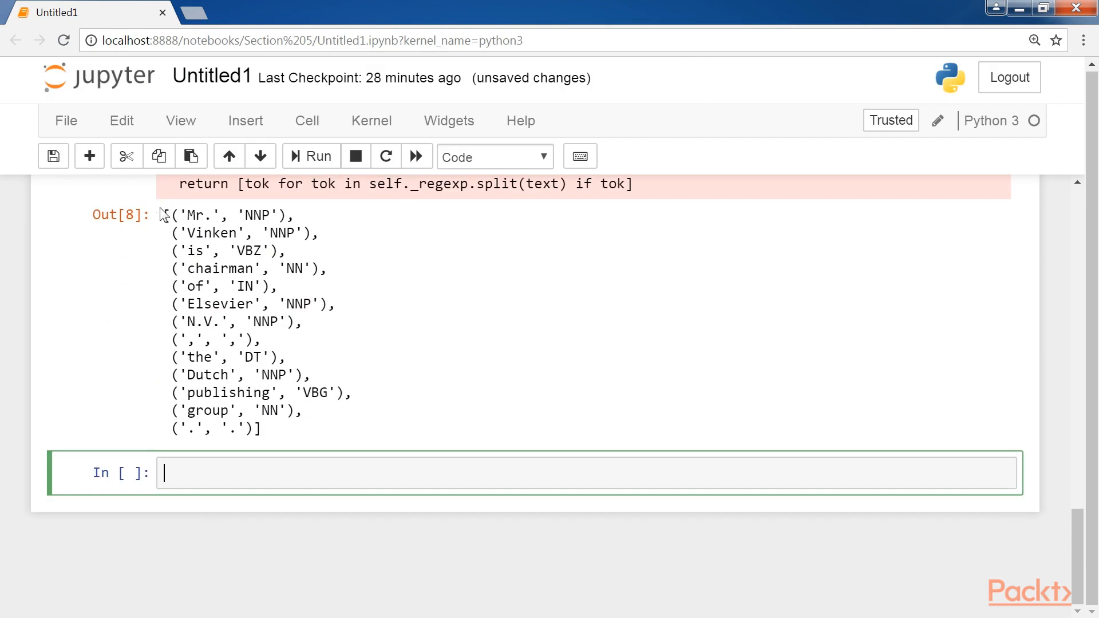
pyautogui.write('treebank_chunk.chunked_sents()[1].pos()')
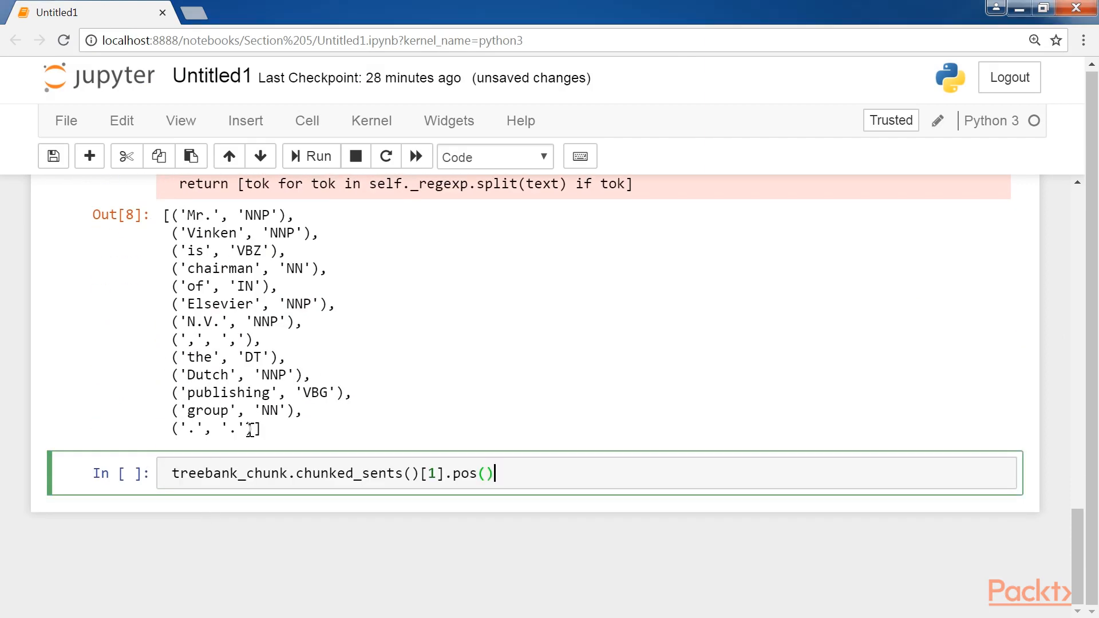
pyautogui.hotkey('shift', 'Return')
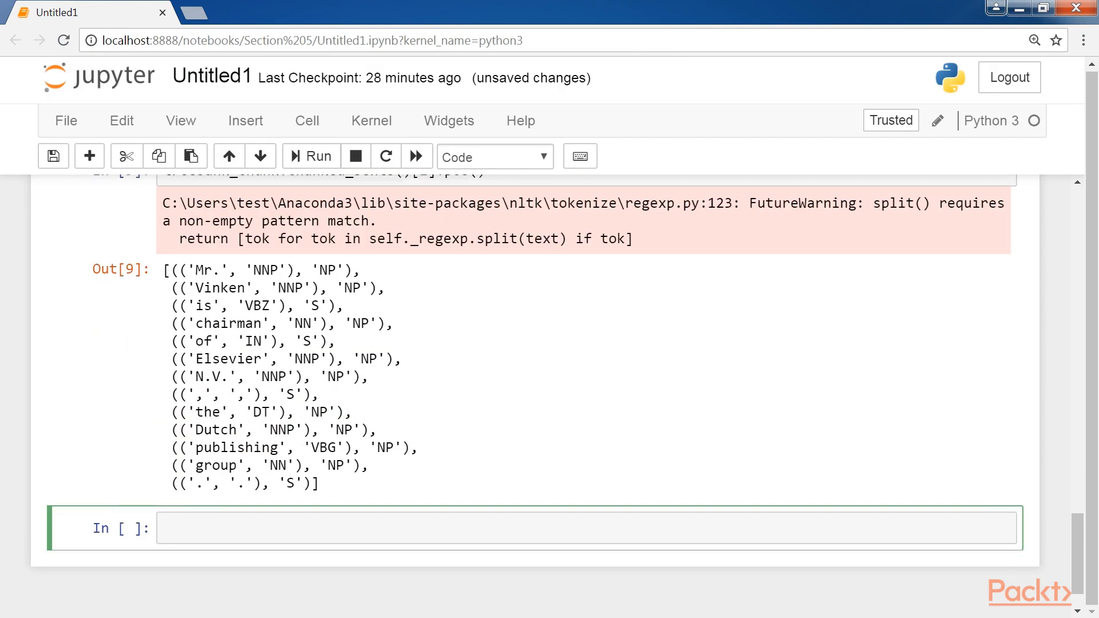
pyautogui.hotkey('alt', 'Tab')
pyautogui.click(198, 529)
pyautogui.write('treebank_chunk.chunked_sents()[1].productions()')
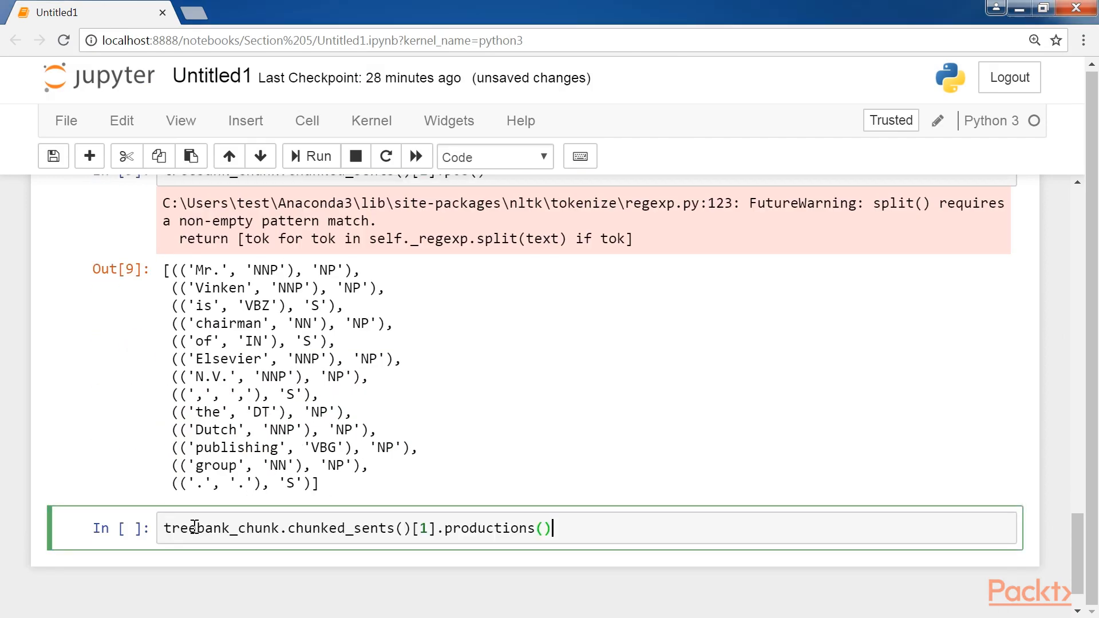
pyautogui.hotkey('shift', 'Return')
# - Run nltk.corpus.treebank.tagged_words() and build an empty FreqDist showing dict_items([])
pyautogui.hotkey('alt', 'Tab')
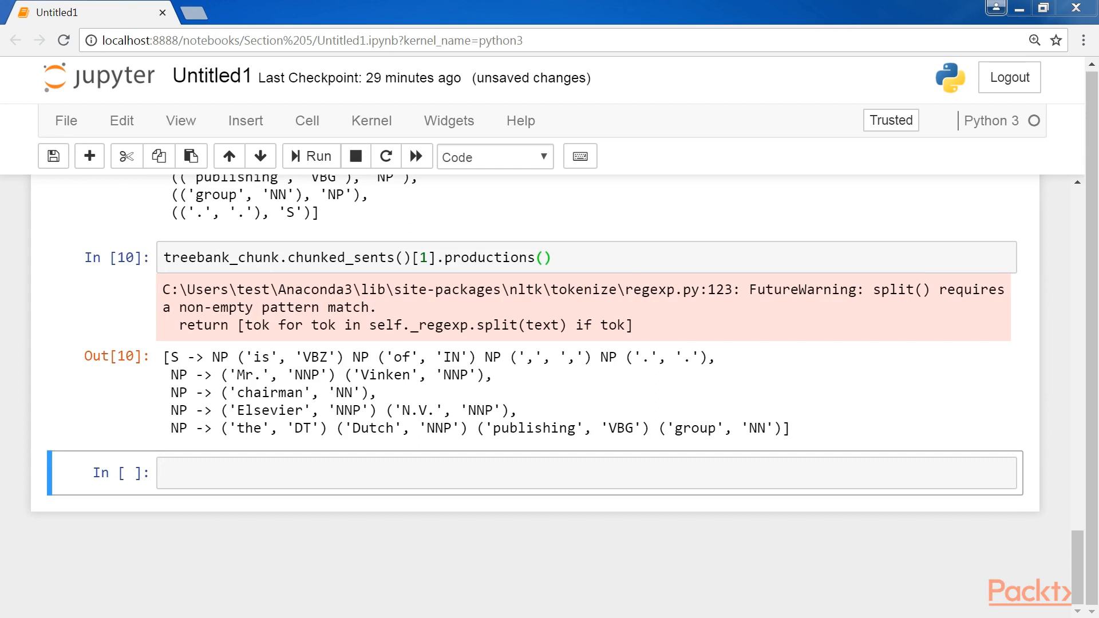
pyautogui.click(260, 472)
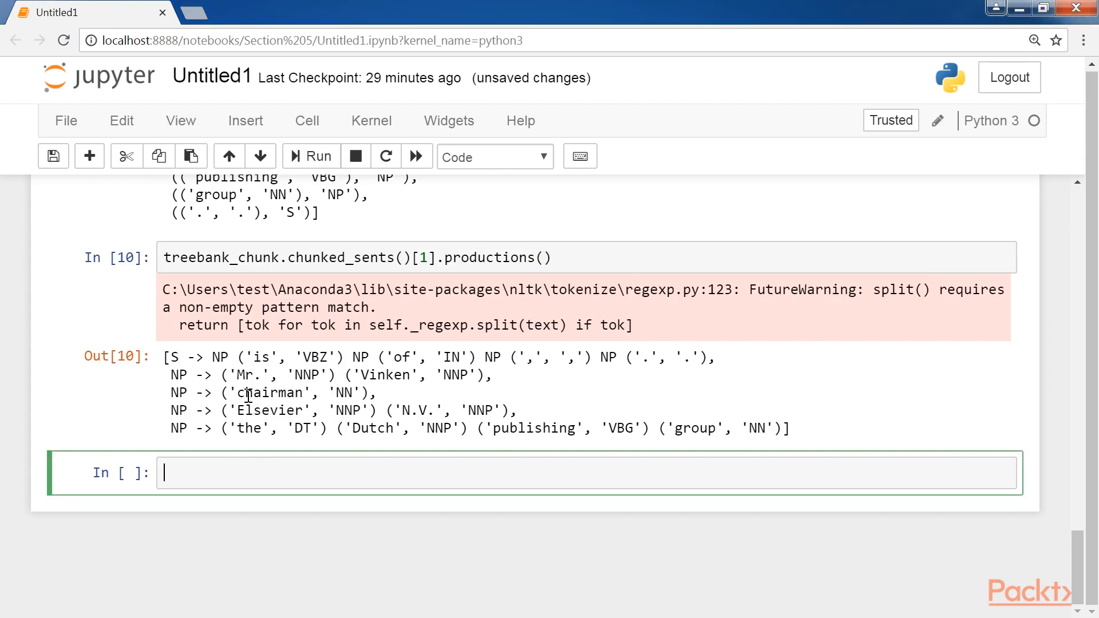
pyautogui.write('nltk.corpus.treebank.tagged_words()')
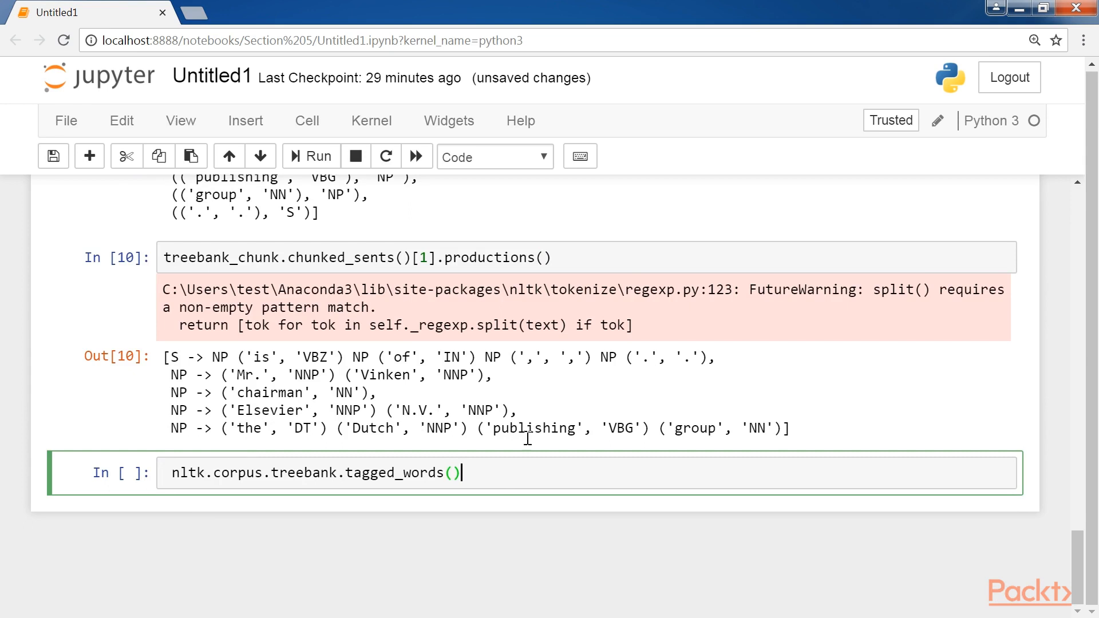
pyautogui.hotkey('shift', 'Return')
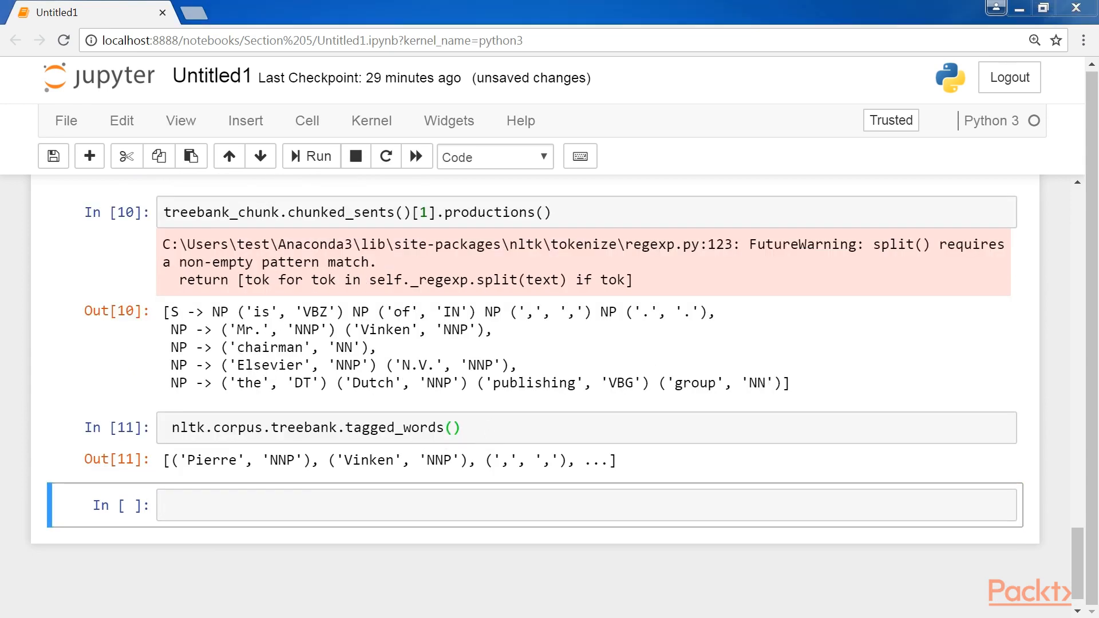
pyautogui.click(183, 508)
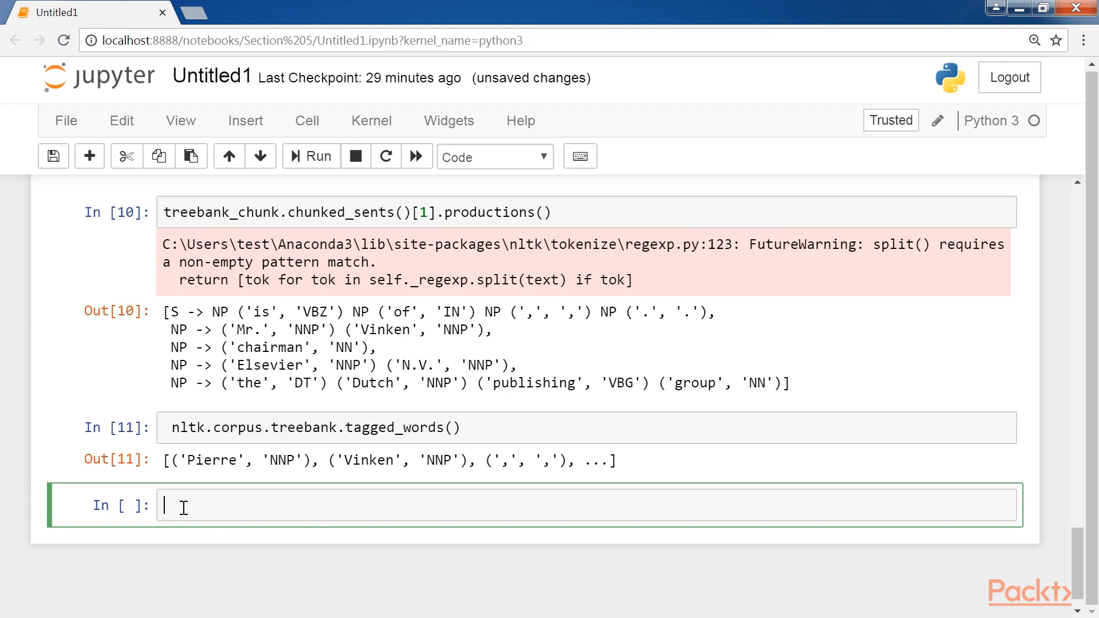
pyautogui.write('import nltk from nltk.probability import FreqDist from nltk.corpus import treebank fd = FreqDist() fd.items()')
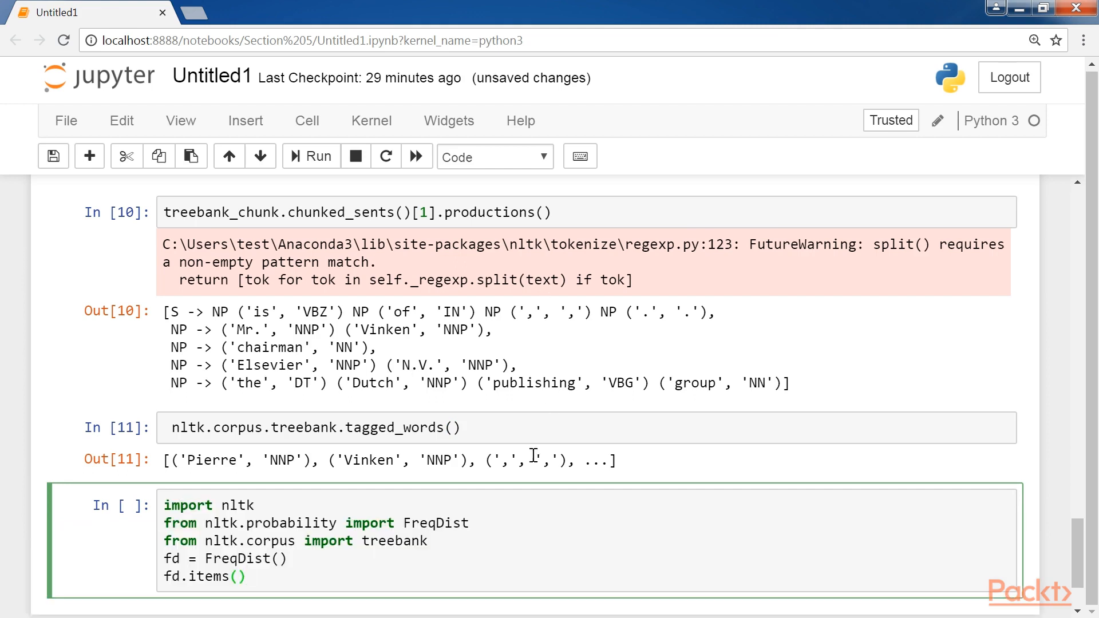
pyautogui.hotkey('shift', 'Return')
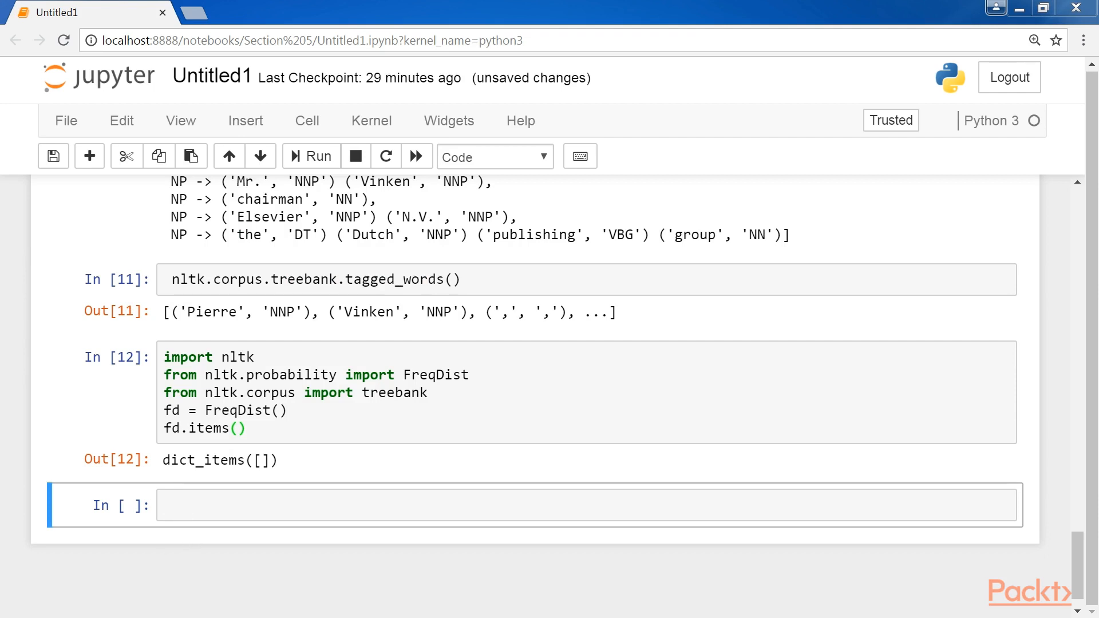
# - Run the sinica_treebank.sents() cell printing Chinese sentences and save the notebook
pyautogui.click(172, 512)
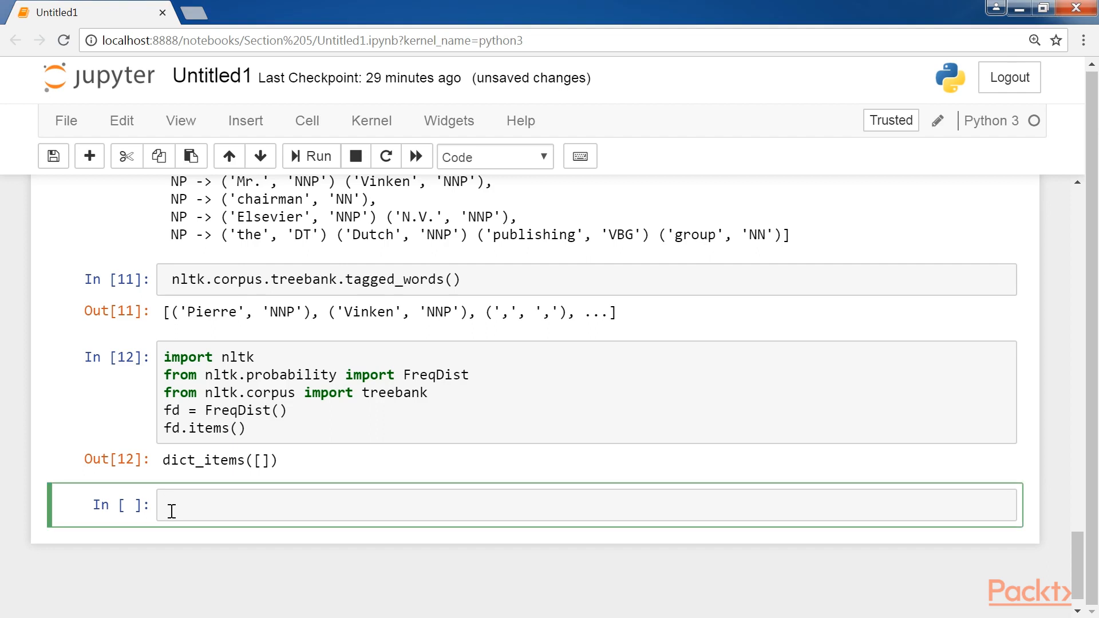
pyautogui.write('import nltk from nltk.corpus import sinica_treebank print(sinica_treebank.sents())')
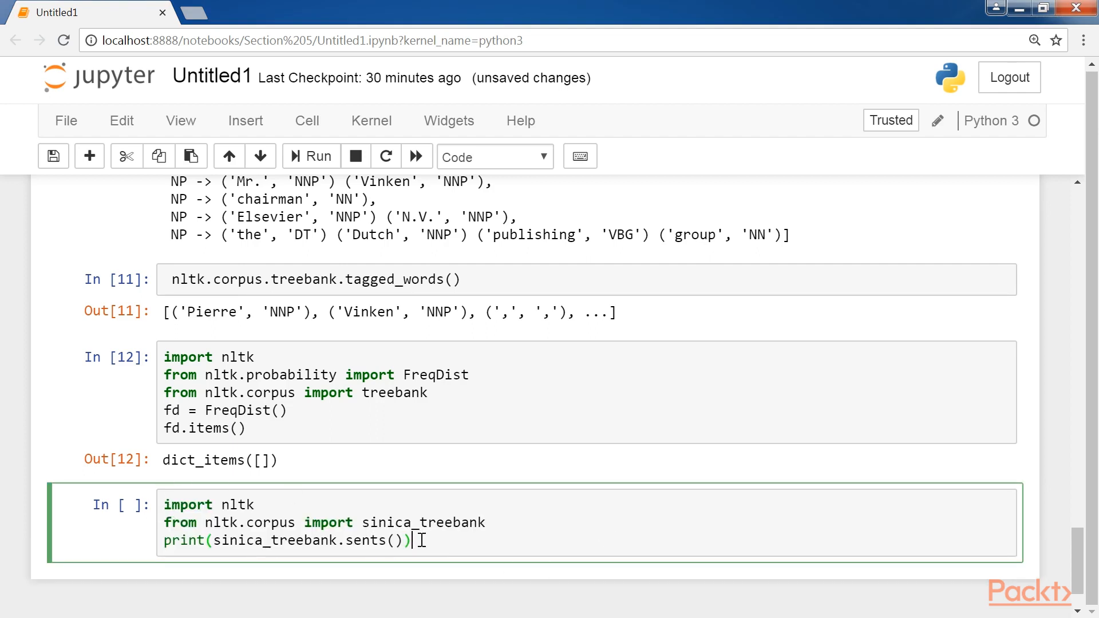
pyautogui.doubleClick(427, 523)
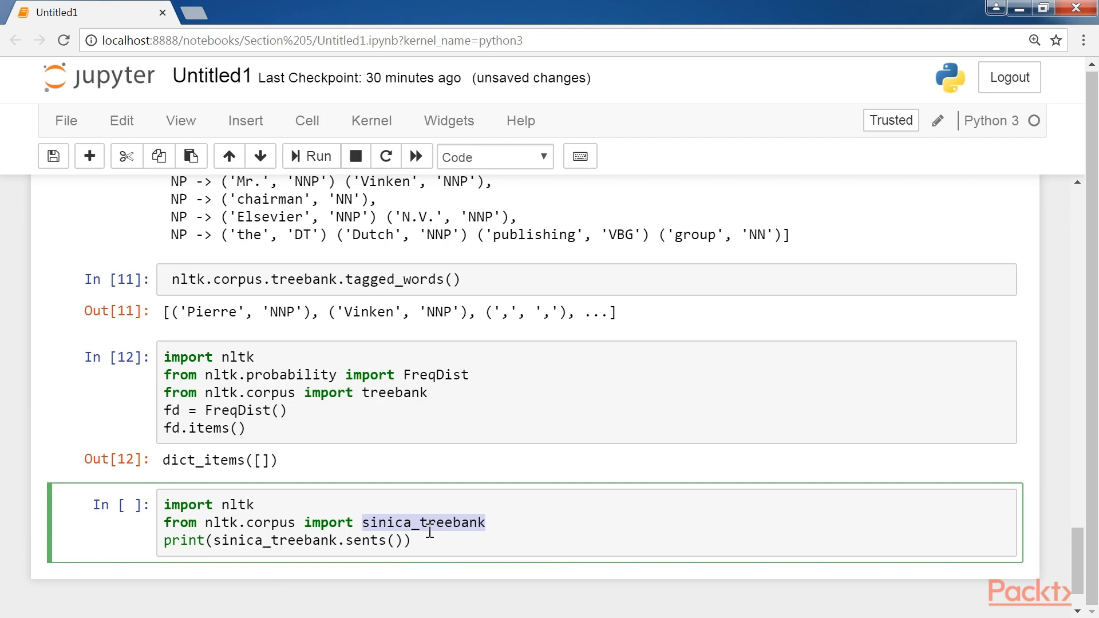
pyautogui.click(399, 542)
pyautogui.hotkey('shift', 'Return')
pyautogui.hotkey('ctrl', 's')
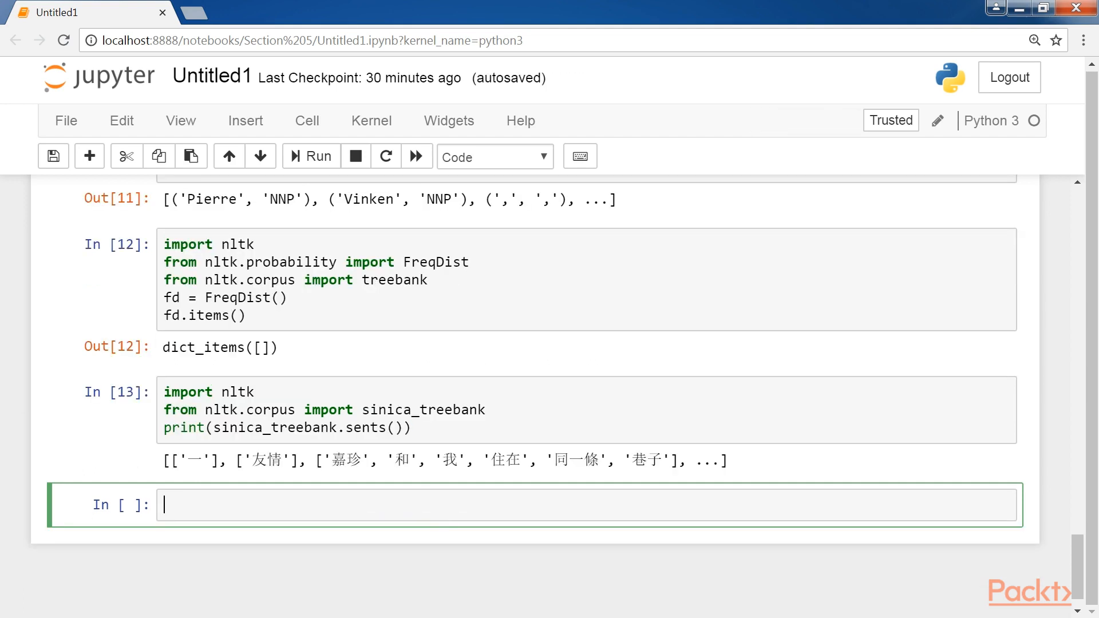
# - Run sinica_treebank.parsed_sents()[27] and collapse its long Out[14] Tree output
pyautogui.click(210, 505)
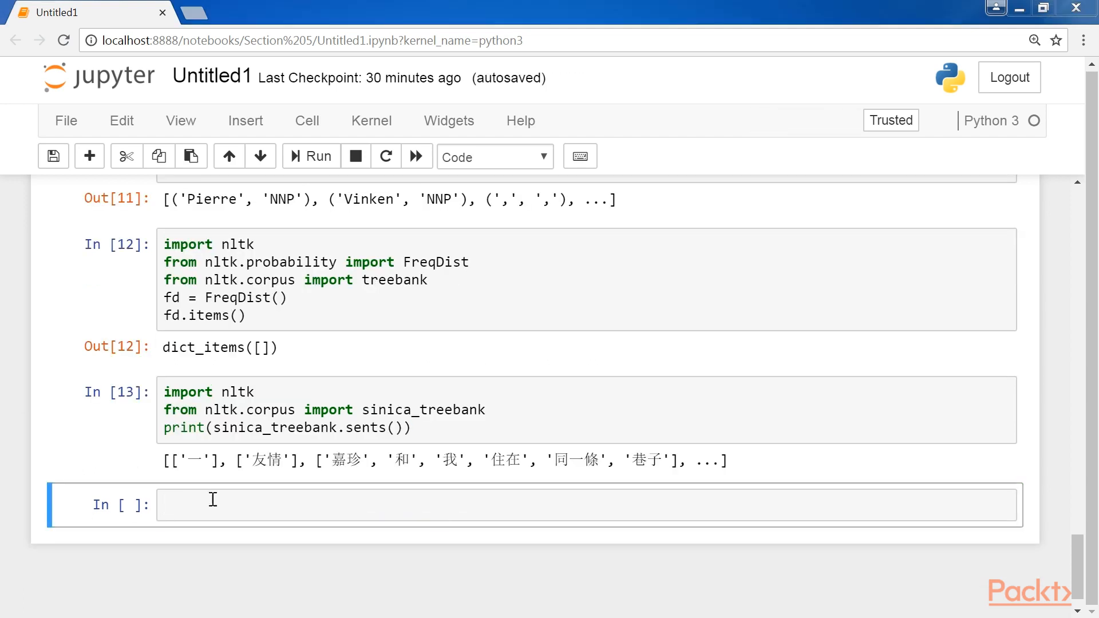
pyautogui.write('sinica_treebank.parsed_sents()[27]')
pyautogui.hotkey('shift', 'Return')
pyautogui.scroll(-5, 470, 453)
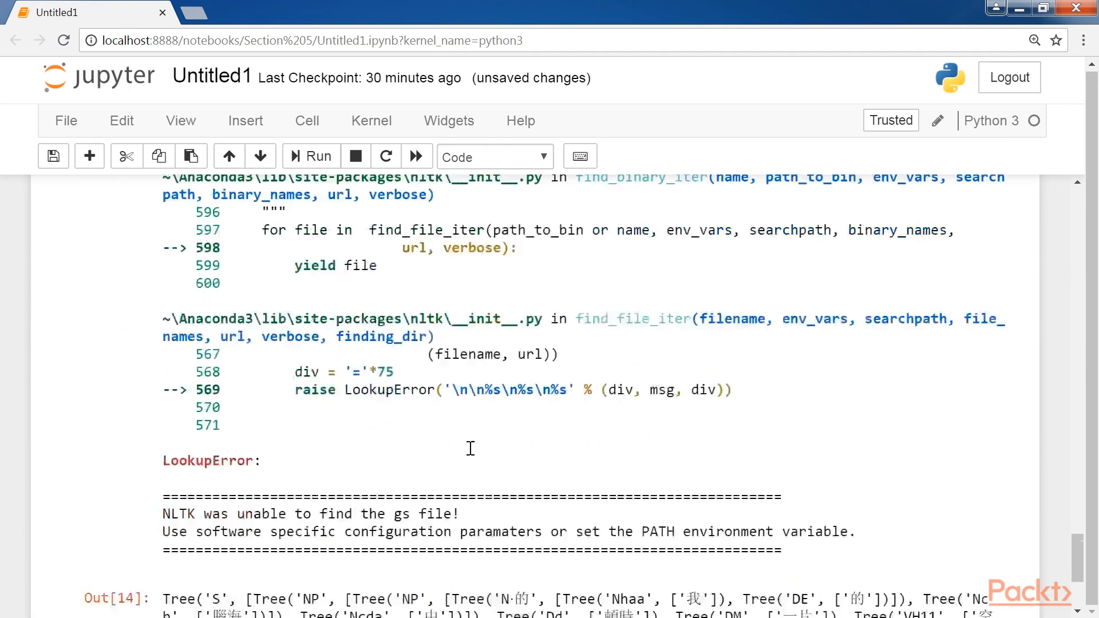
pyautogui.tripleClick(232, 427)
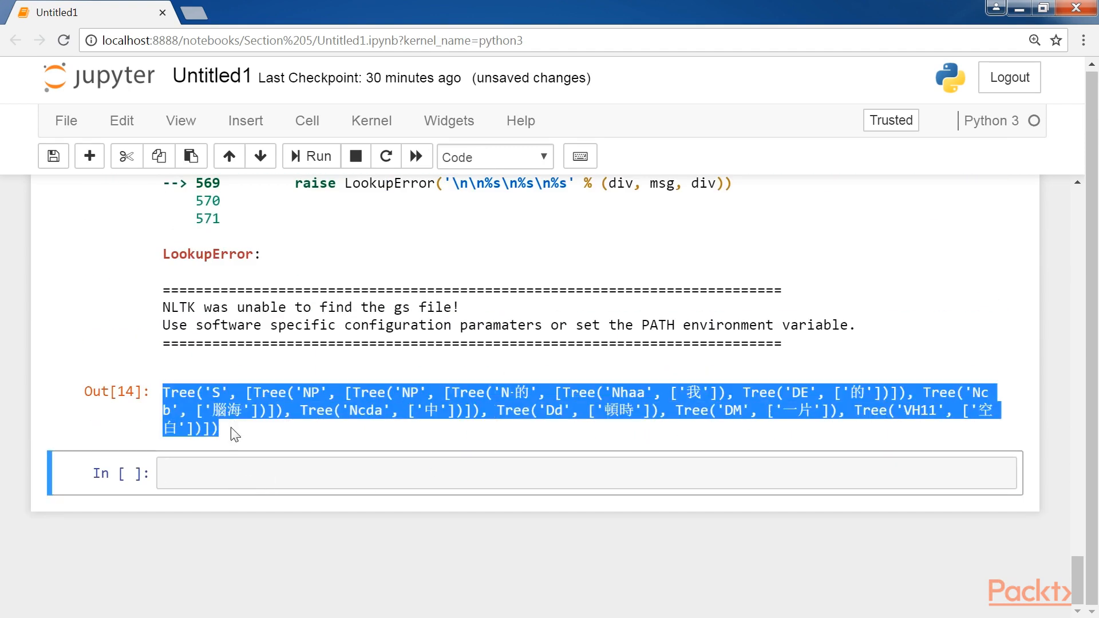
pyautogui.click(232, 434)
pyautogui.click(202, 475)
pyautogui.press('Escape')
pyautogui.press('k')
pyautogui.press('o')
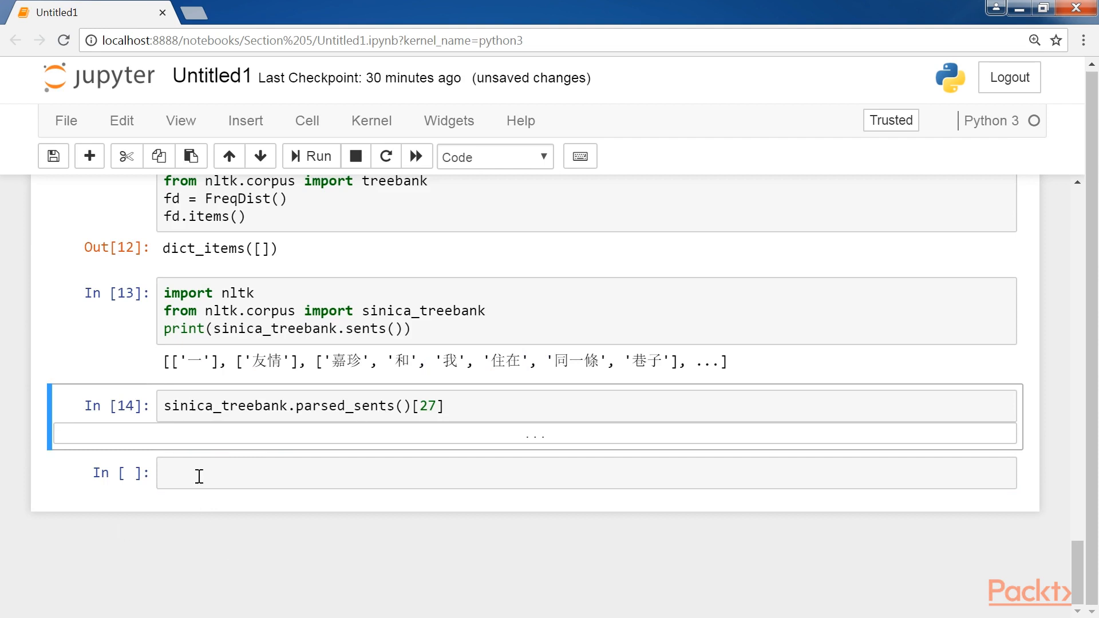